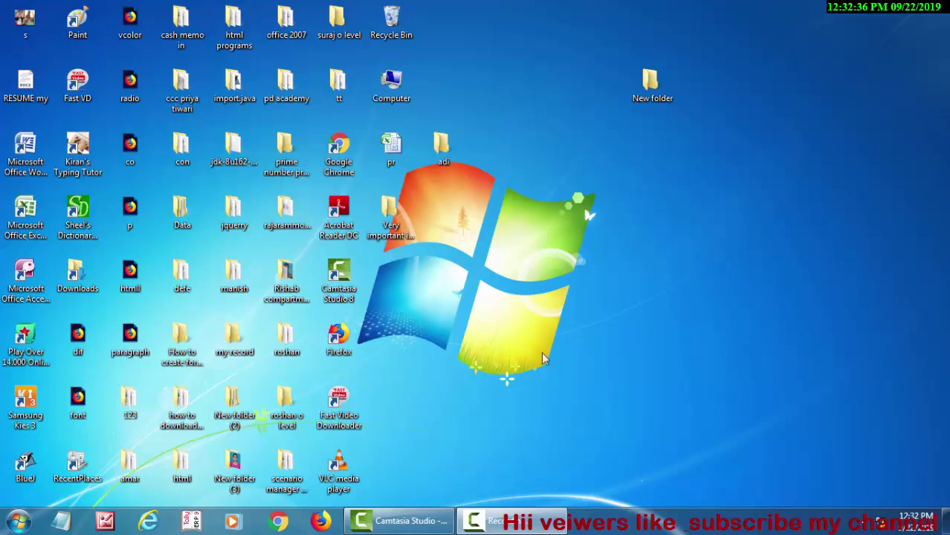
# Step: Refresh the desktop a couple of times, then launch Microsoft Office Access from its desktop icon
pyautogui.rightClick(530, 224)
pyautogui.rightClick(539, 256)
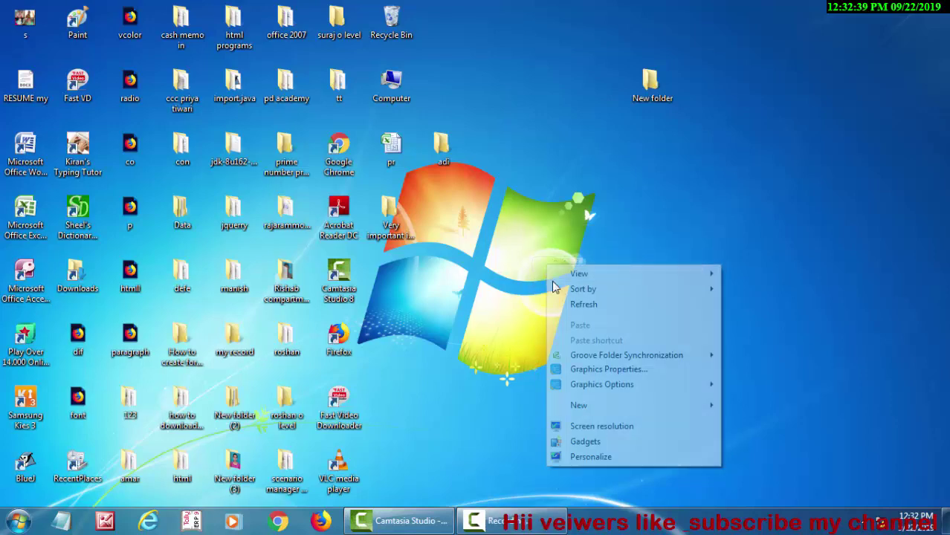
pyautogui.rightClick(572, 288)
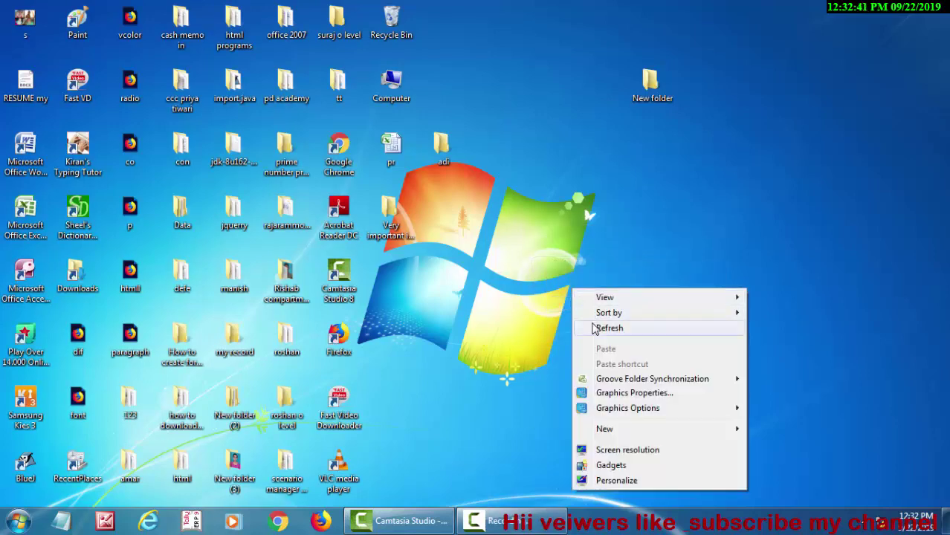
pyautogui.click(598, 328)
pyautogui.rightClick(526, 221)
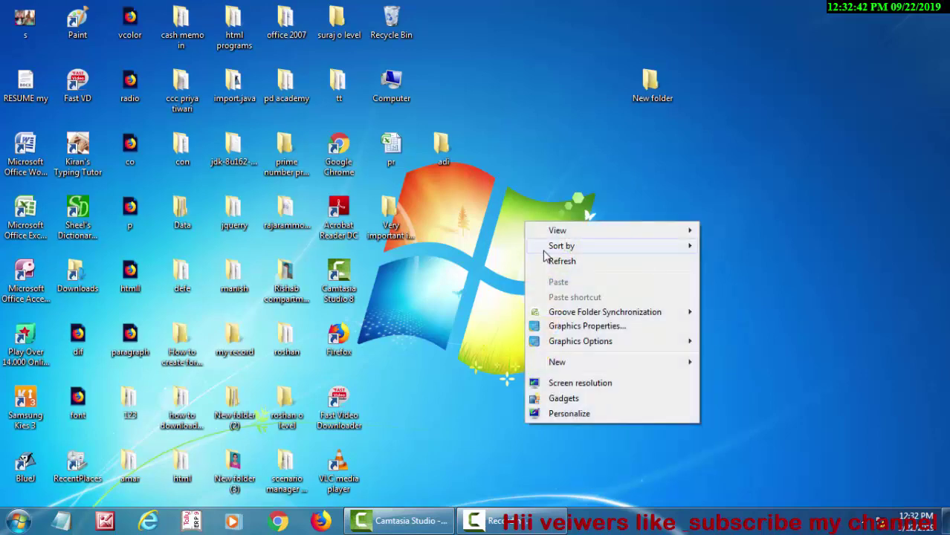
pyautogui.click(544, 259)
pyautogui.rightClick(548, 261)
pyautogui.click(568, 303)
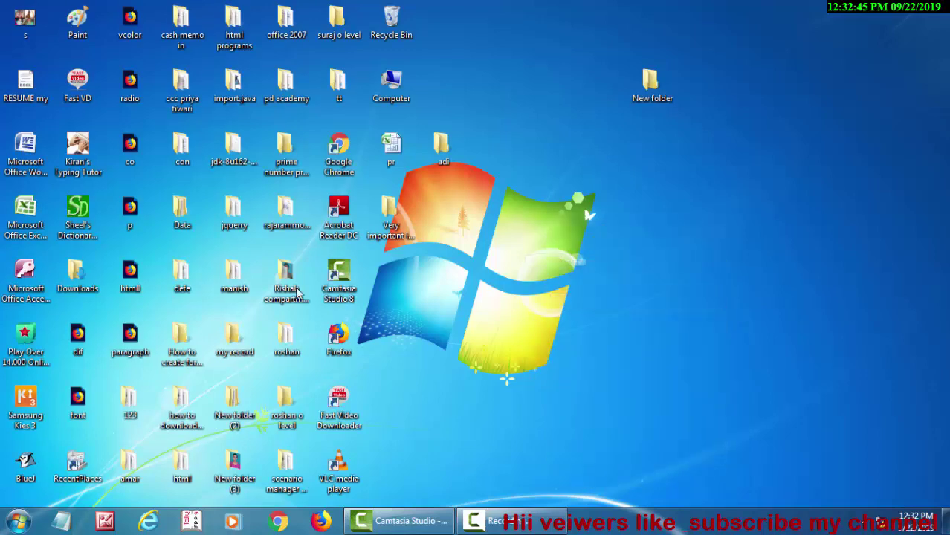
pyautogui.doubleClick(25, 275)
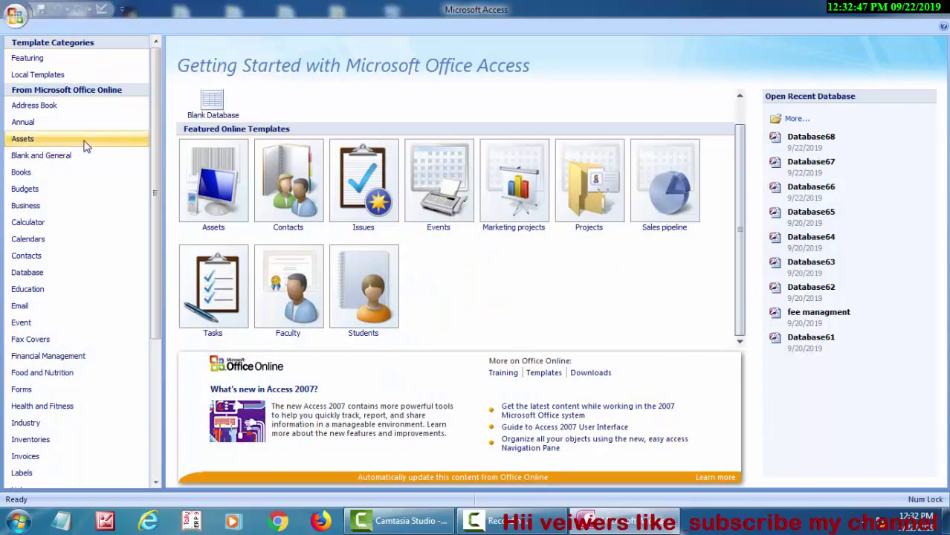
# Step: Create the blank database Database69 and save its first table as kkk in Design view
pyautogui.click(198, 104)
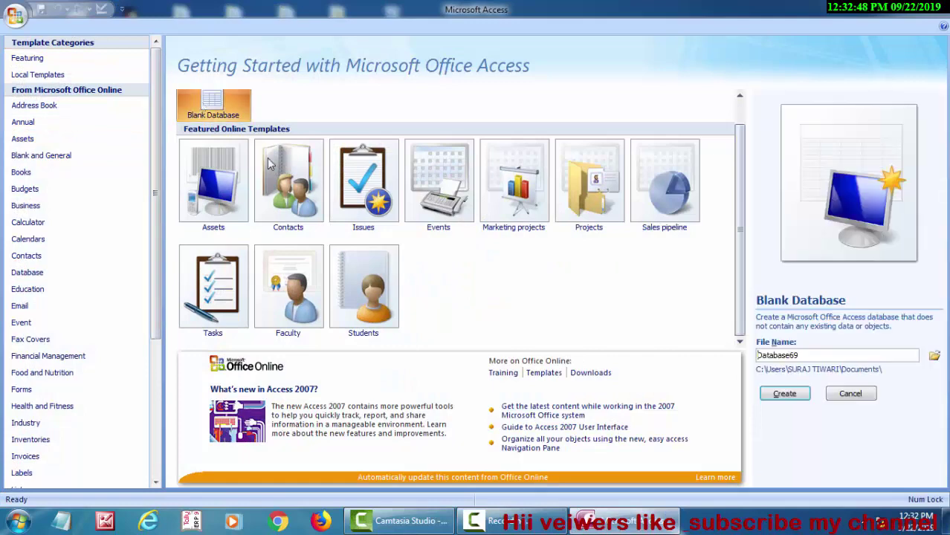
pyautogui.click(786, 396)
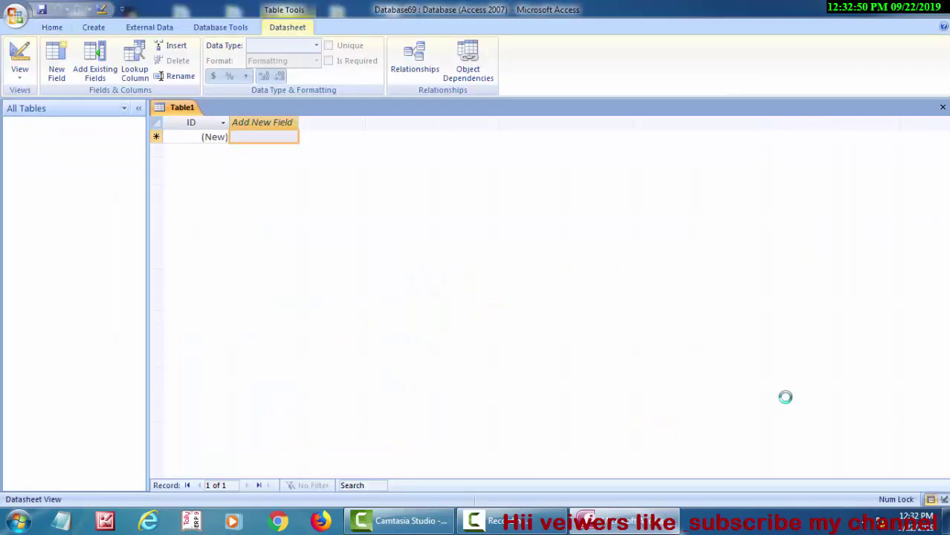
pyautogui.click(19, 76)
pyautogui.click(52, 133)
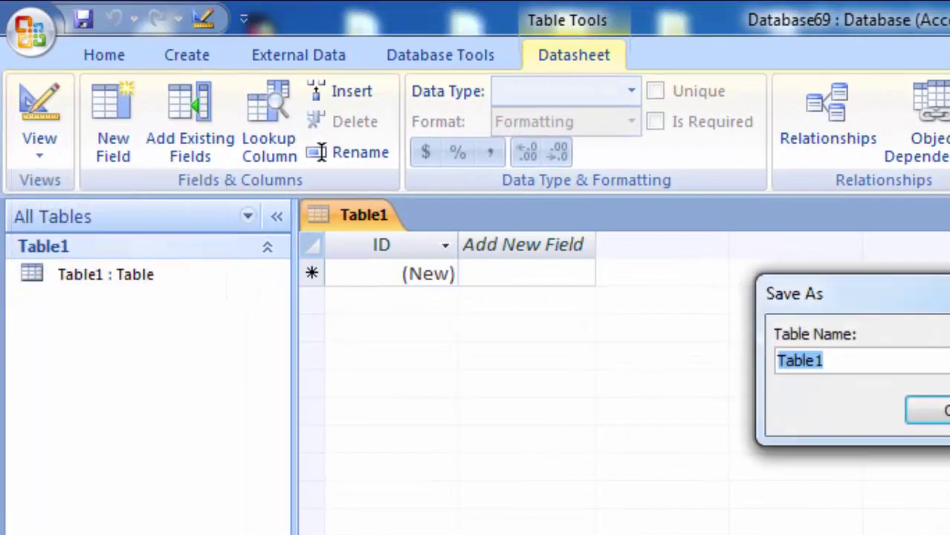
pyautogui.press('BackSpace')
pyautogui.write('kkk')
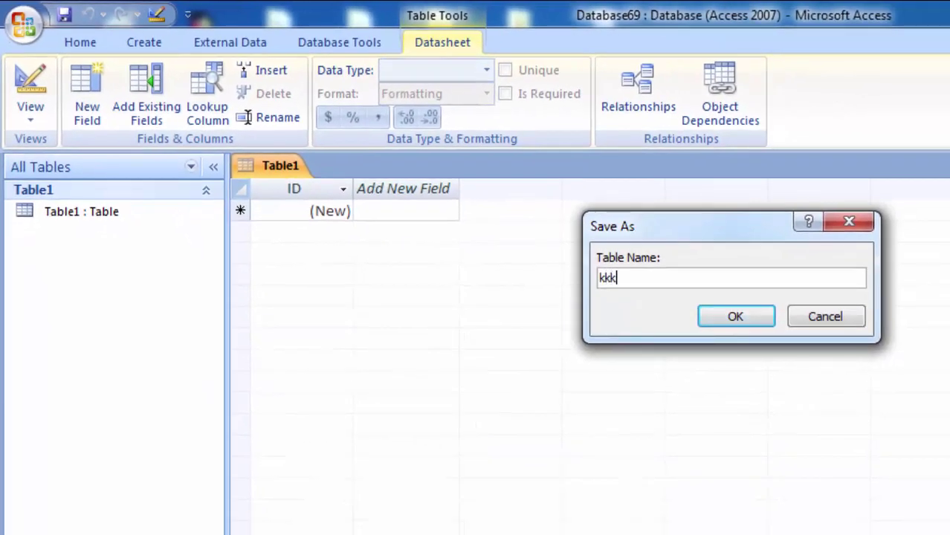
pyautogui.press('Return')
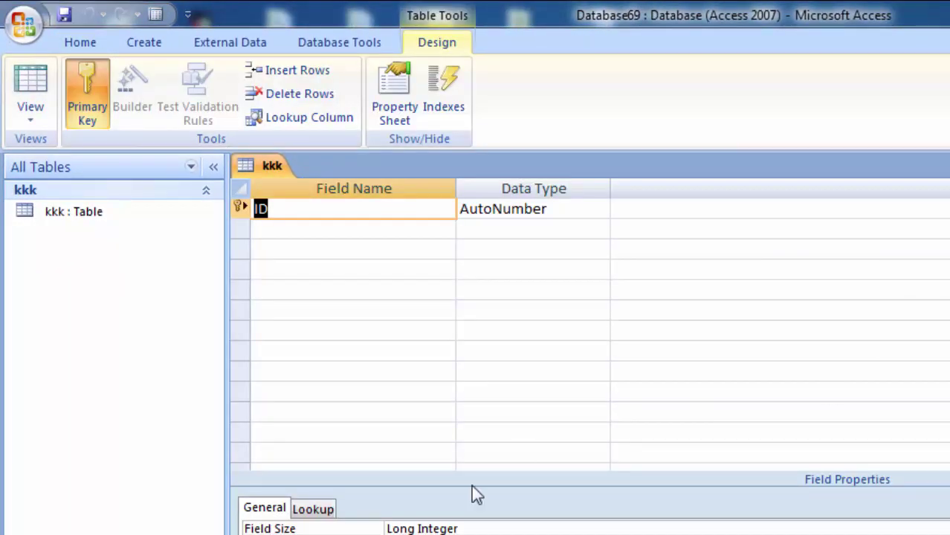
# Step: Add the fields Name of Child and City, both with the Text data type
pyautogui.click(294, 231)
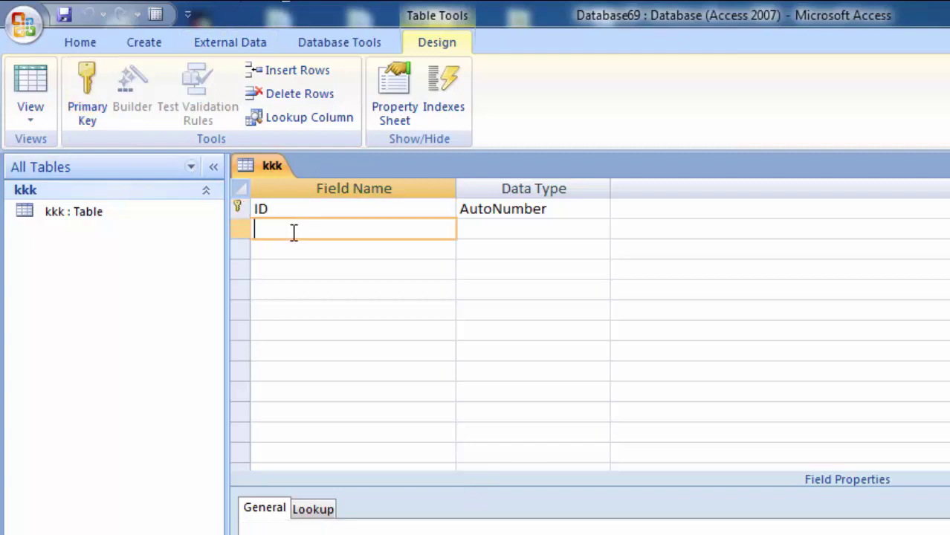
pyautogui.write('Name of Child')
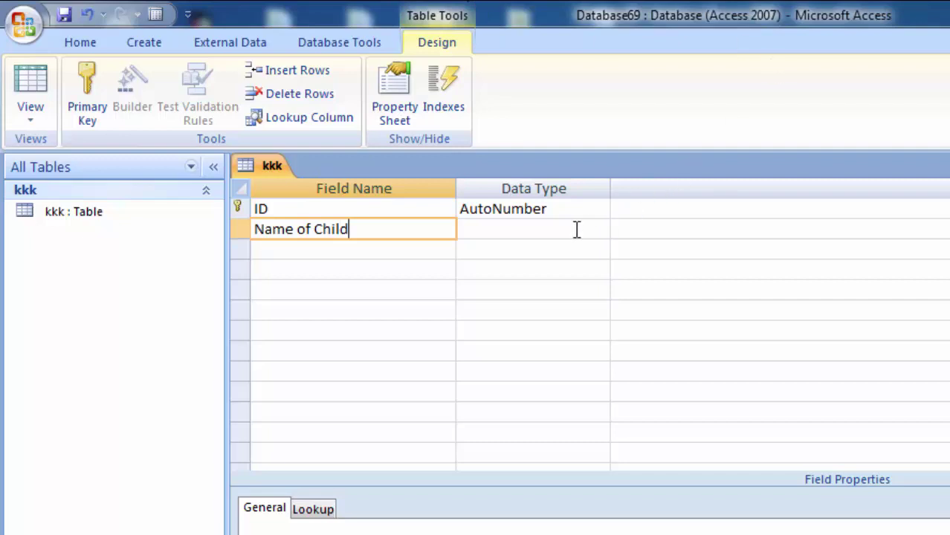
pyautogui.click(502, 229)
pyautogui.click(268, 249)
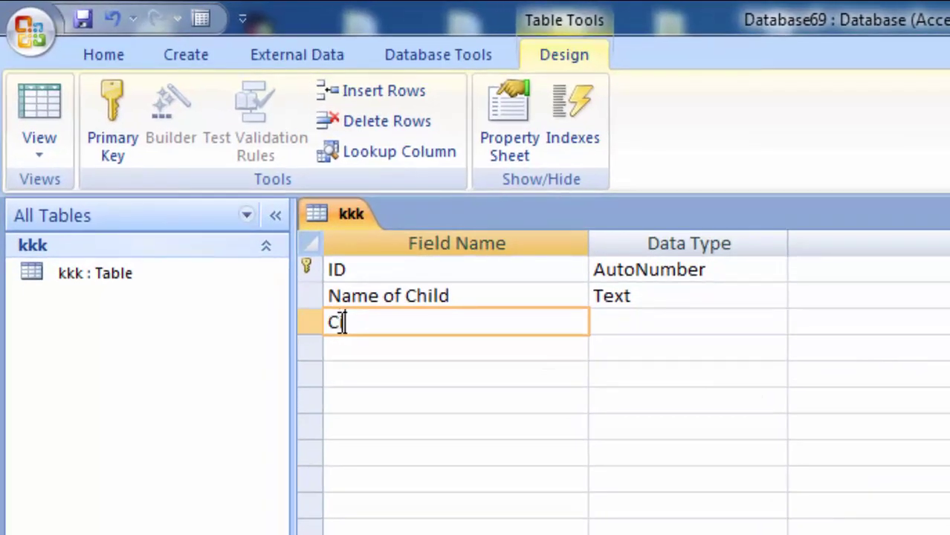
pyautogui.write('ity')
pyautogui.click(669, 320)
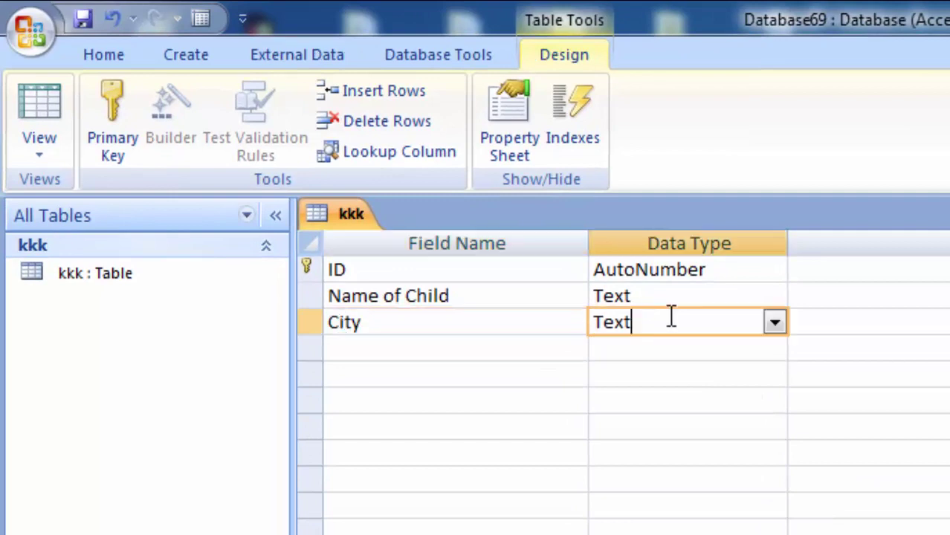
pyautogui.write('Memo')
pyautogui.click(784, 321)
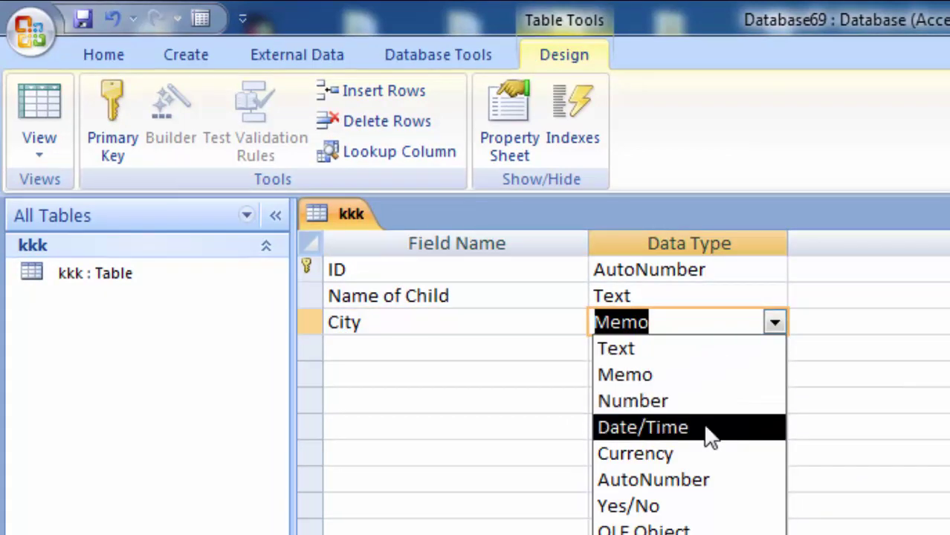
pyautogui.click(690, 350)
# Step: Add a Date field, dismiss the reserved-word warning, and make it Date/Time
pyautogui.click(349, 343)
pyautogui.write('Da')
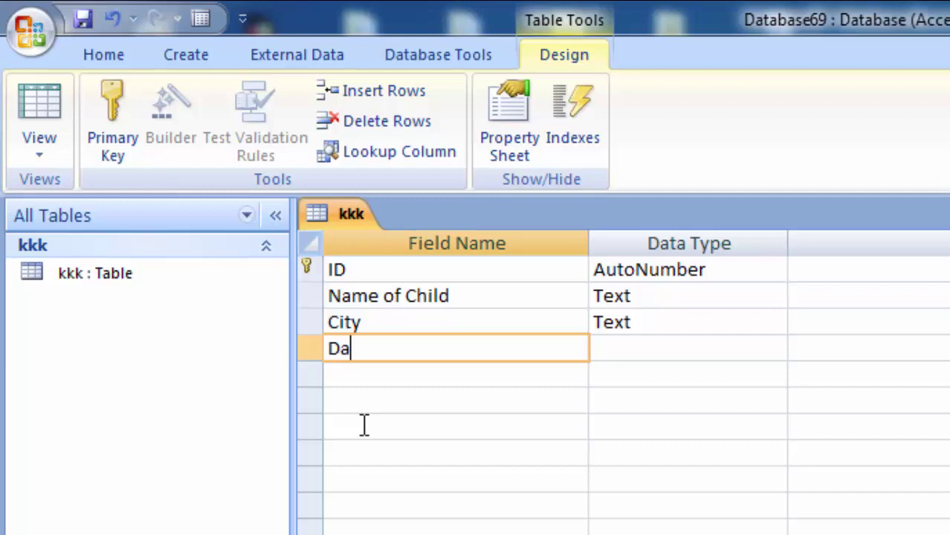
pyautogui.write('te')
pyautogui.click(642, 346)
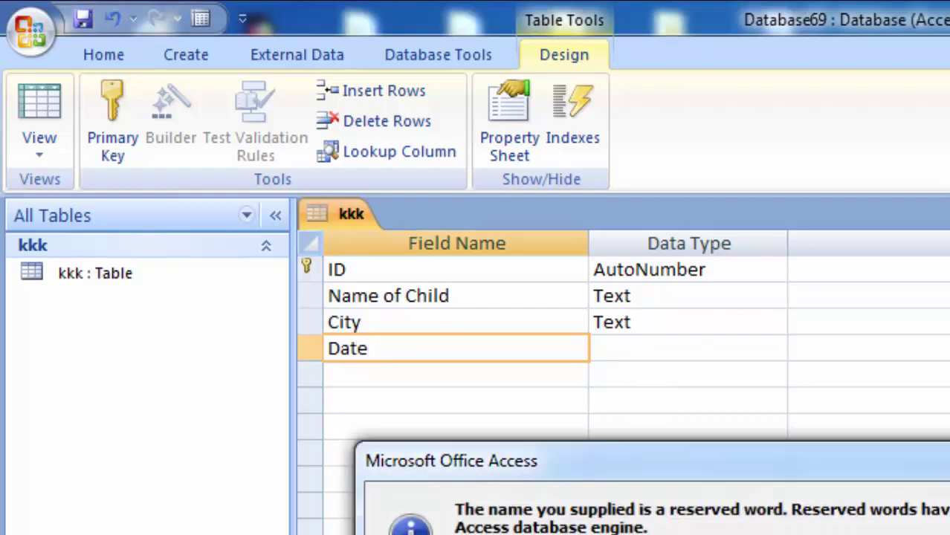
pyautogui.press('Return')
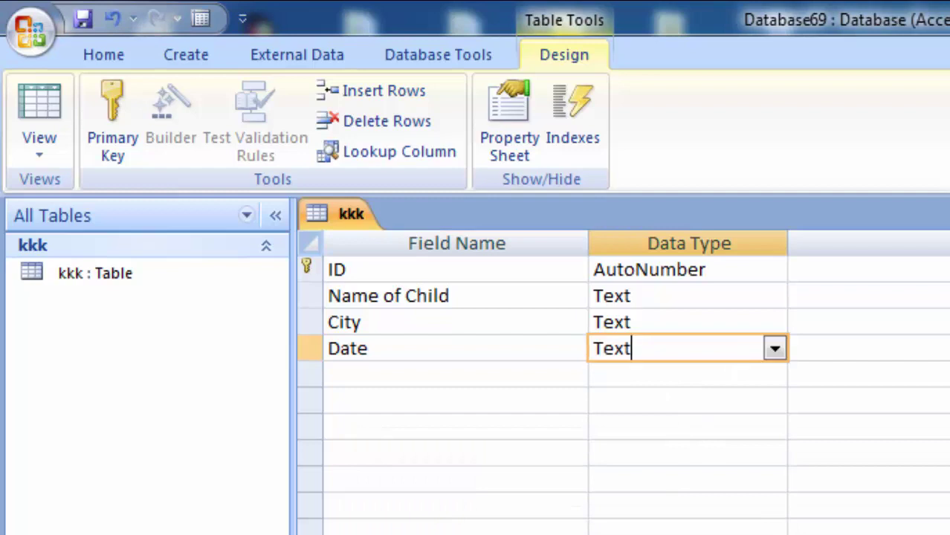
pyautogui.click(774, 348)
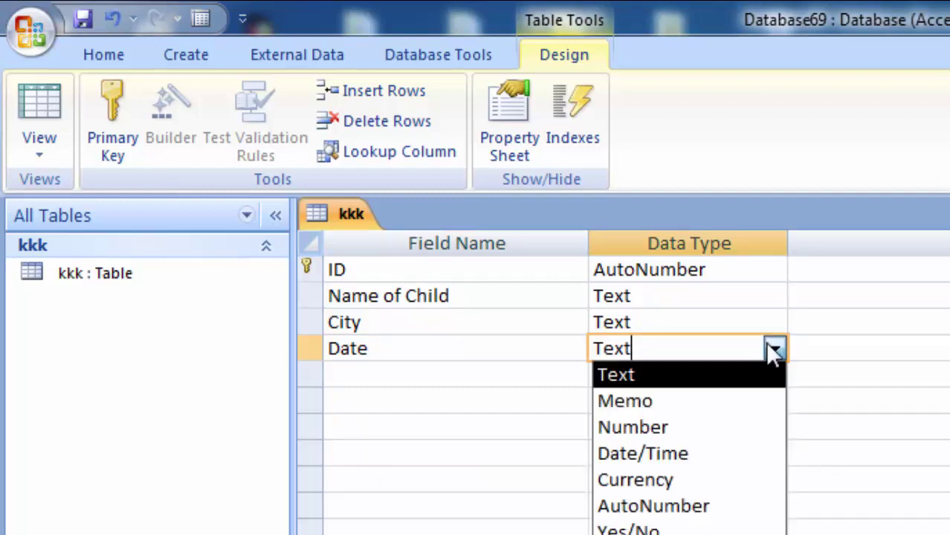
pyautogui.click(731, 457)
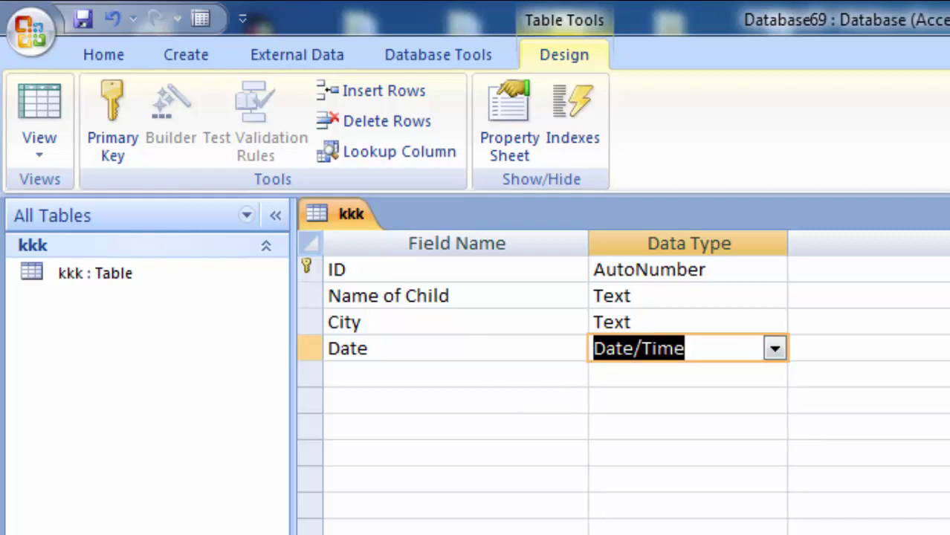
# Step: Give the Date field Format mm/dd/yyyy and Validation Rule <=now()
pyautogui.click(654, 348)
pyautogui.write('mm')
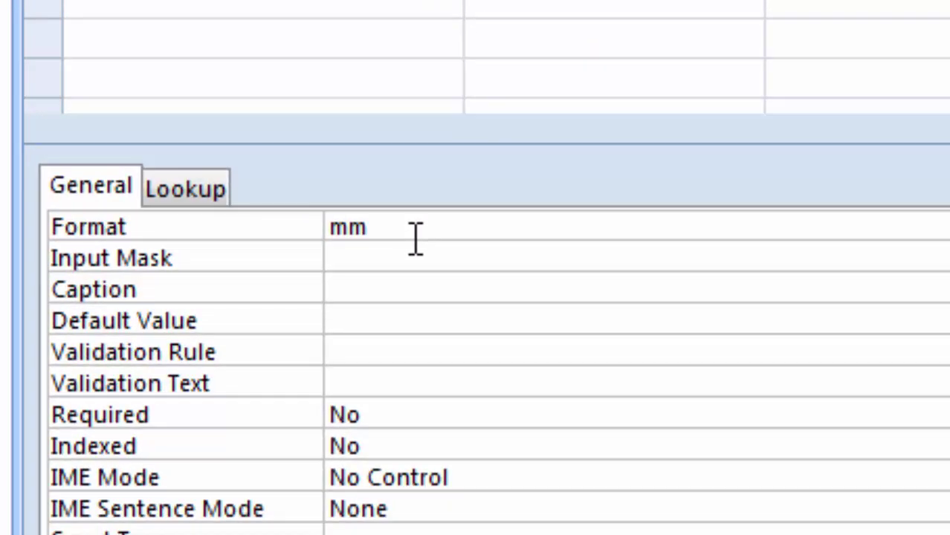
pyautogui.write('/dd/')
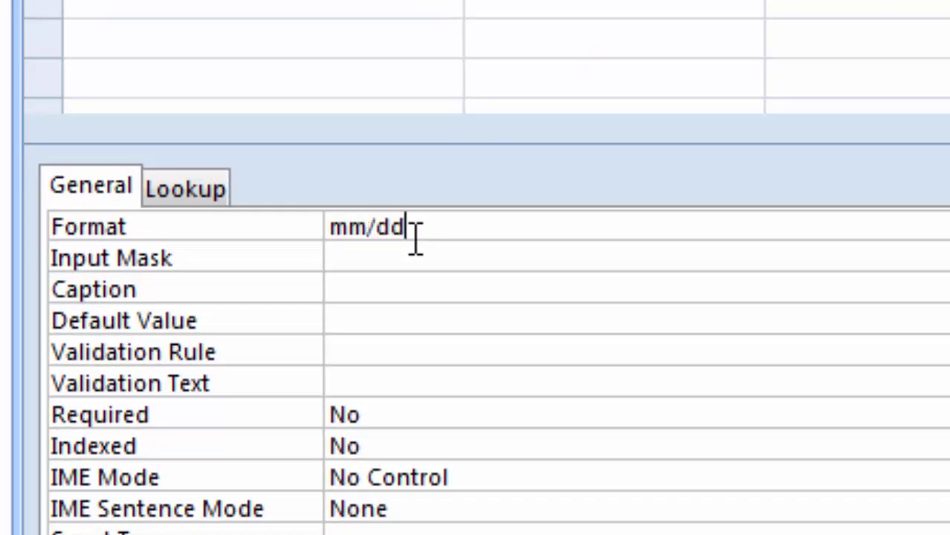
pyautogui.write('yy')
pyautogui.write('yy')
pyautogui.click(349, 348)
pyautogui.write('<')
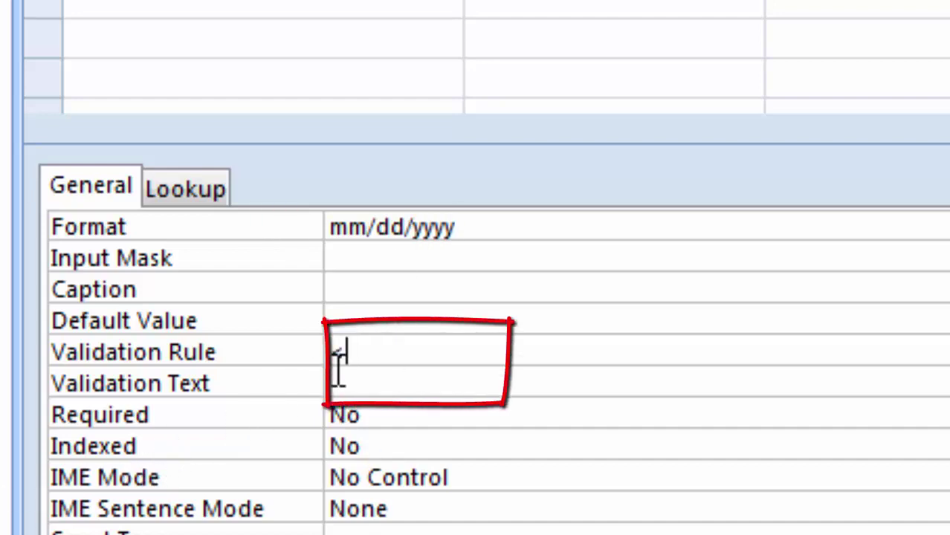
pyautogui.write('=')
pyautogui.write('now')
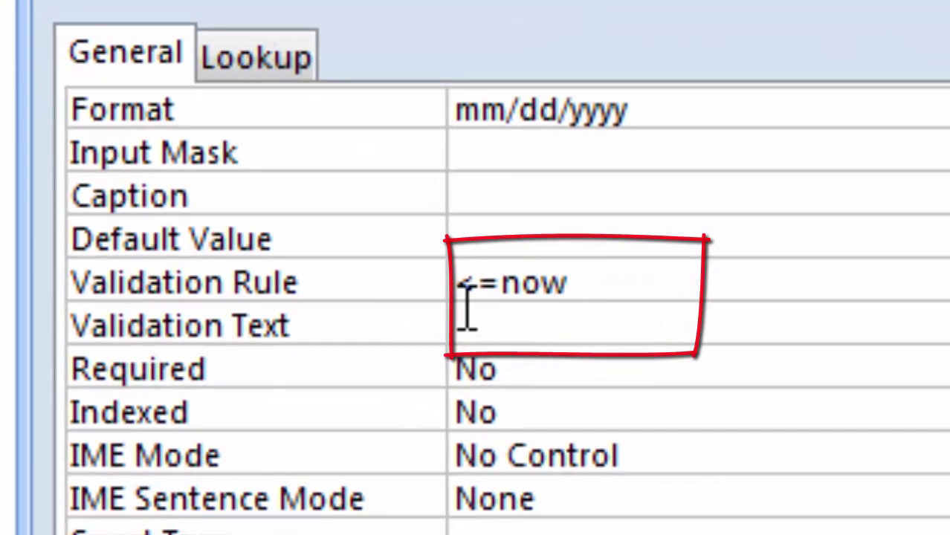
pyautogui.write('()')
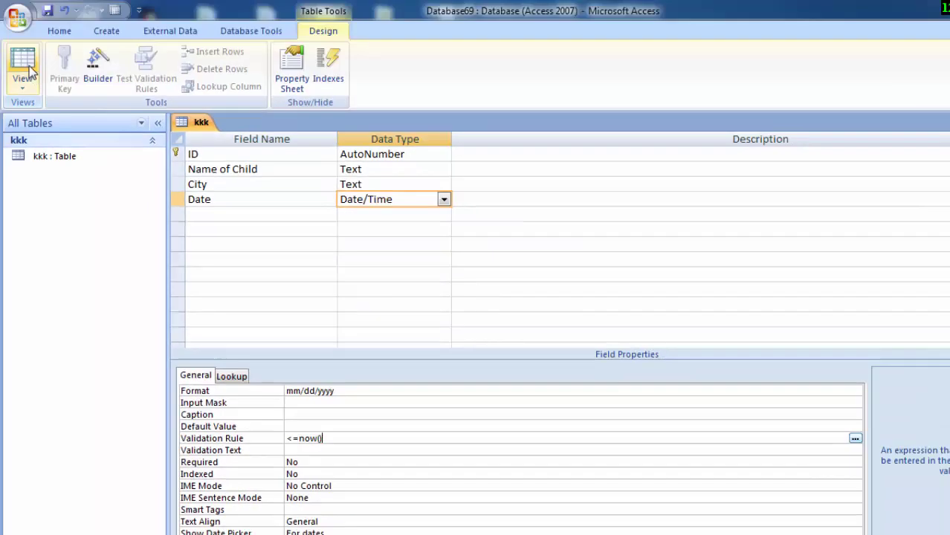
# Step: Save the design, switch kkk to Datasheet view, and widen the Name of Child column
pyautogui.click(23, 70)
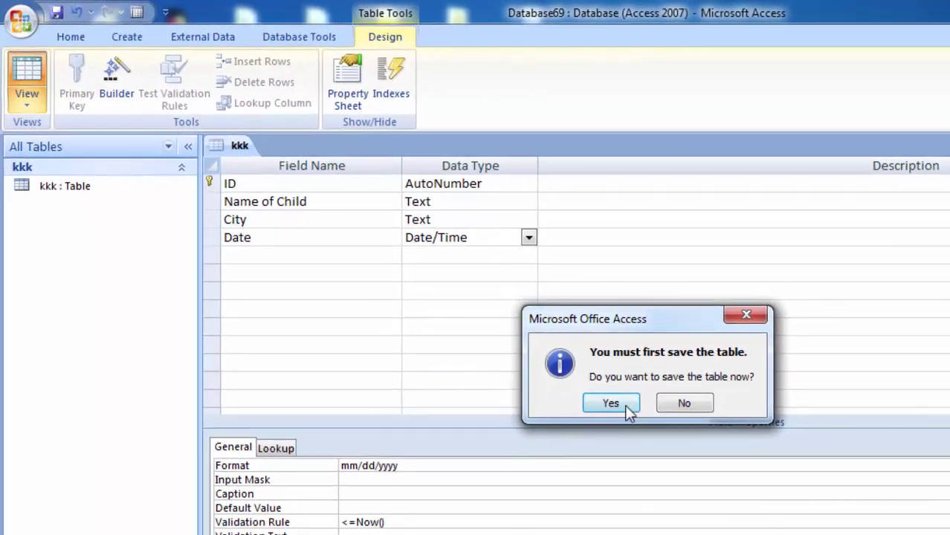
pyautogui.click(610, 403)
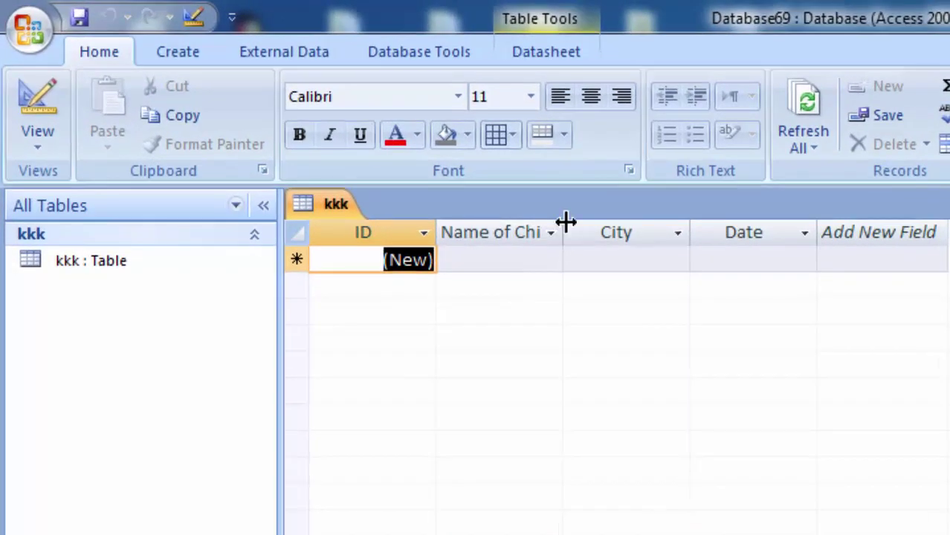
pyautogui.doubleClick(558, 230)
# Step: Enter the first record: the child's name, city Deoria, and date 09/04/2019 from the calendar
pyautogui.click(500, 259)
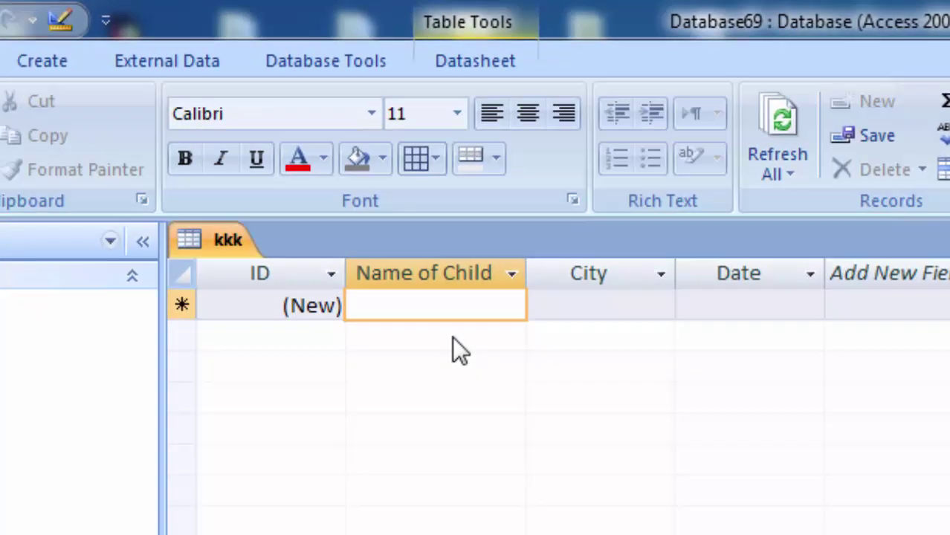
pyautogui.write('S')
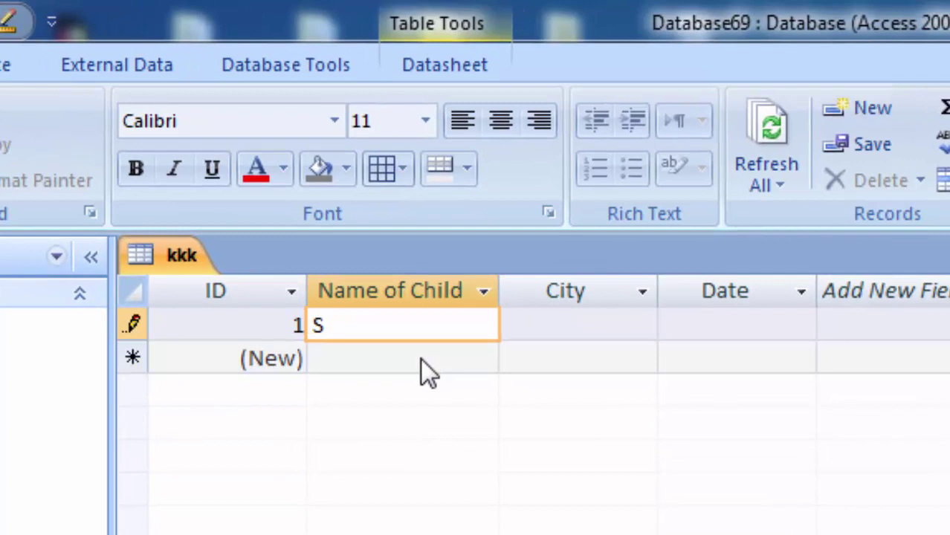
pyautogui.write('has')
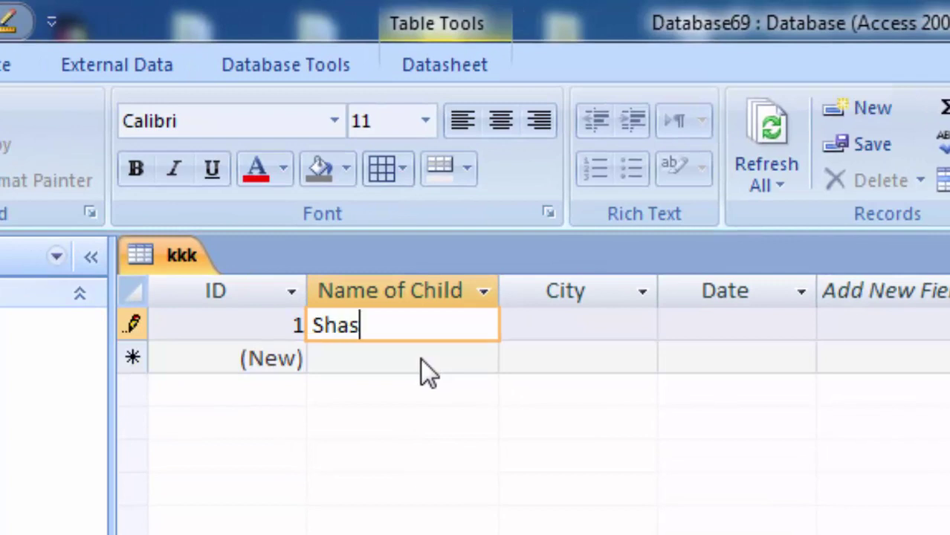
pyautogui.write('ha')
pyautogui.write('k')
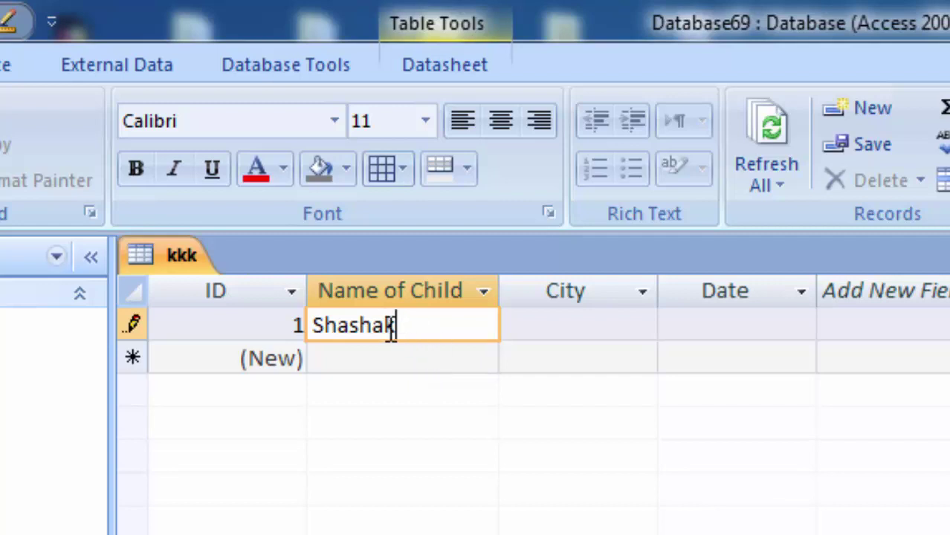
pyautogui.click(372, 325)
pyautogui.write('n')
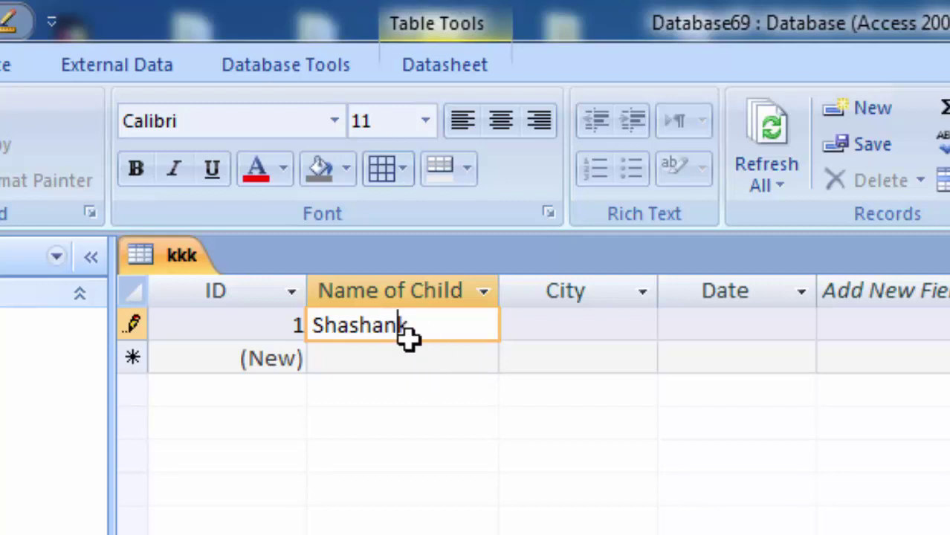
pyautogui.click(568, 326)
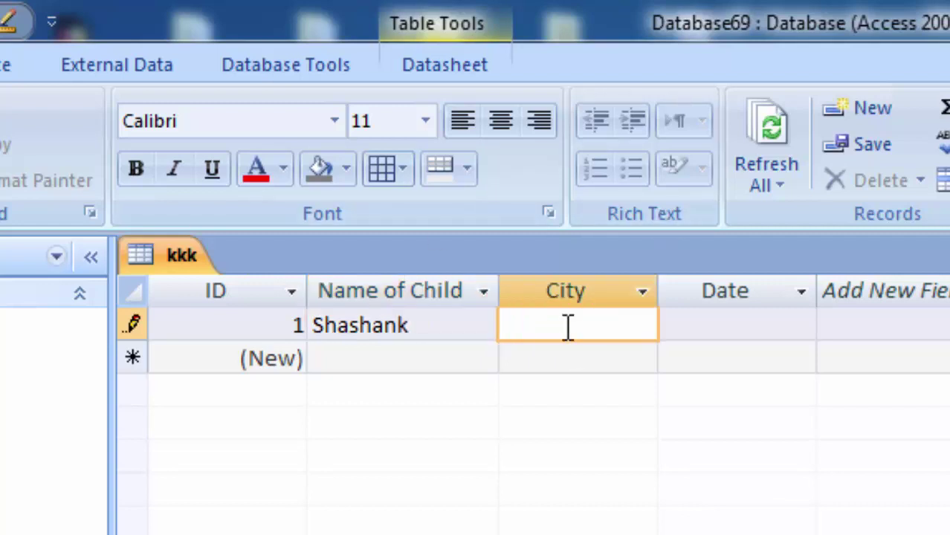
pyautogui.write('De')
pyautogui.write('oria')
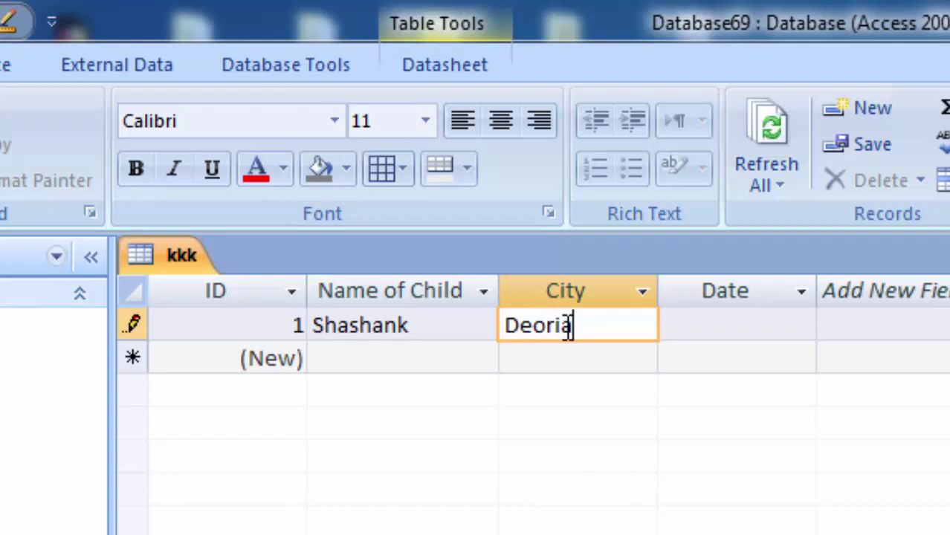
pyautogui.click(742, 325)
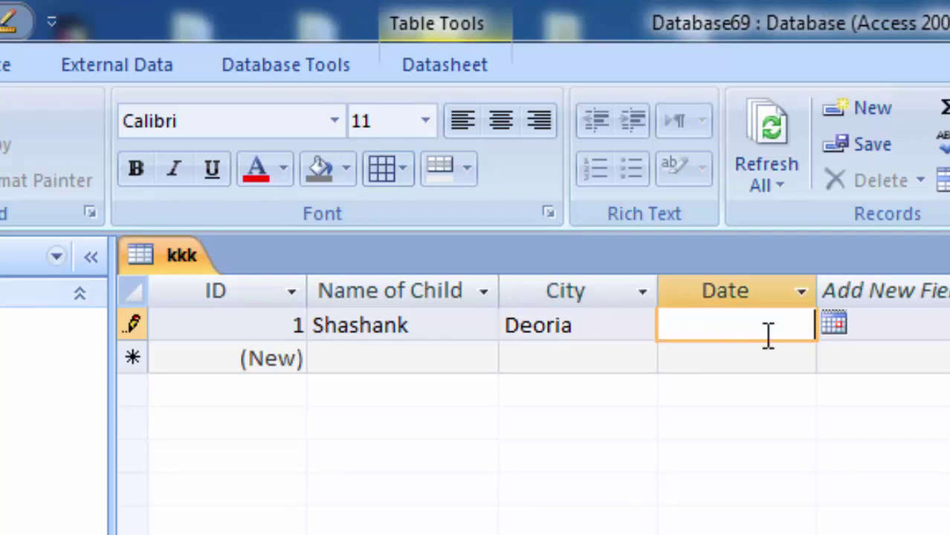
pyautogui.click(834, 322)
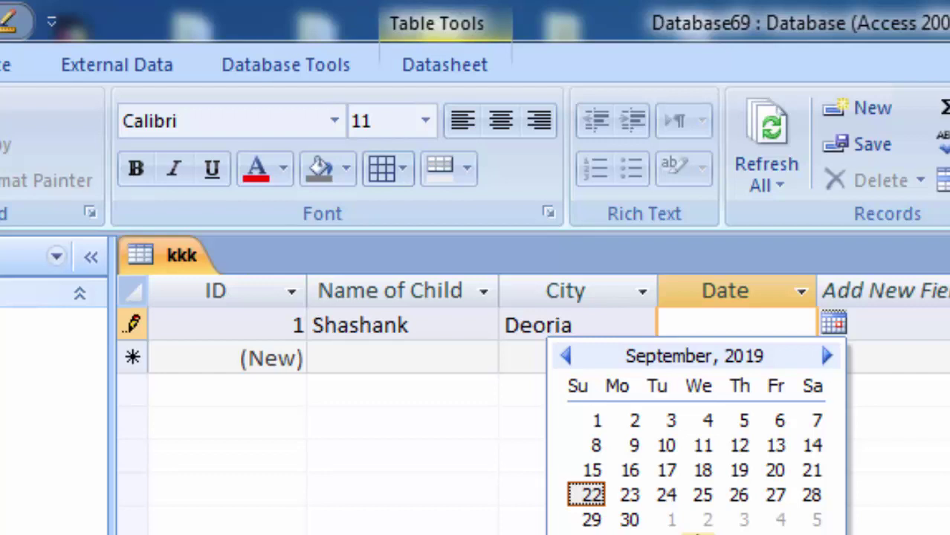
pyautogui.click(705, 421)
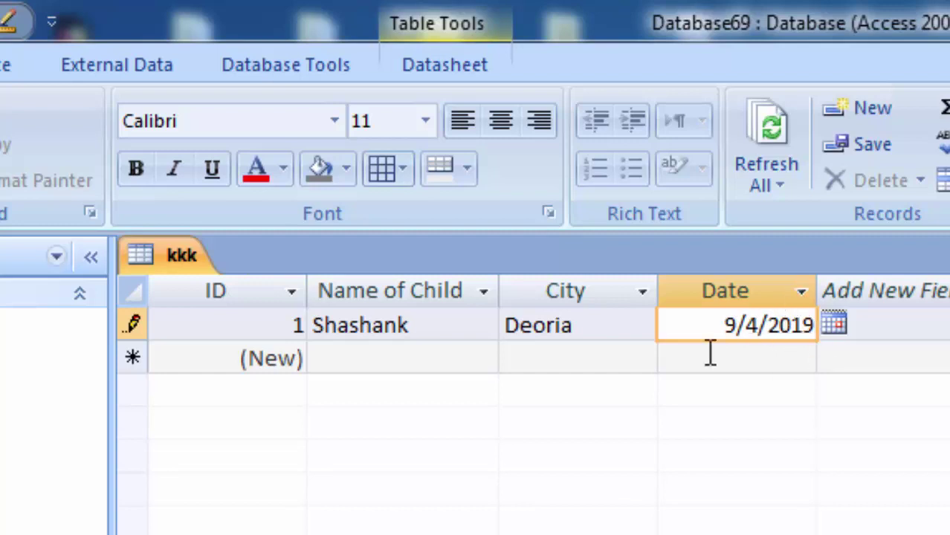
pyautogui.click(430, 364)
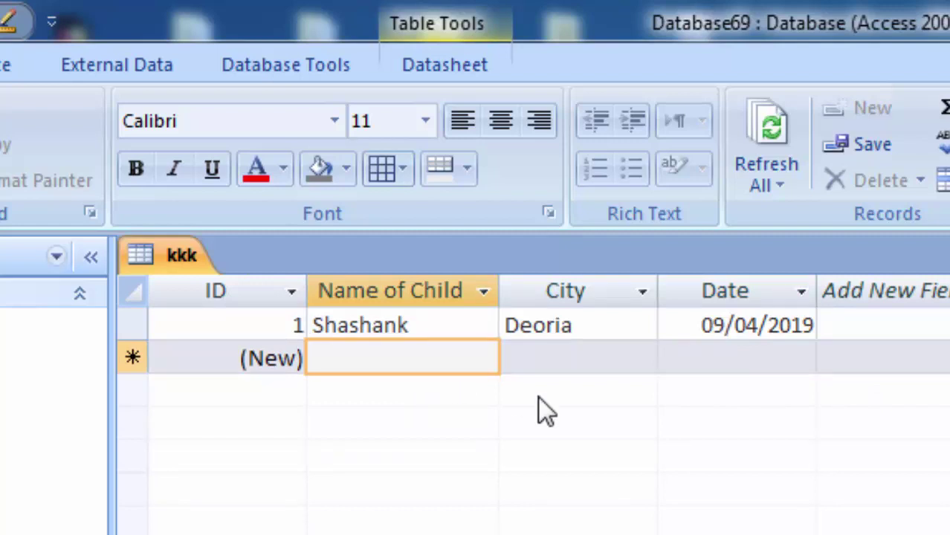
# Step: Enter a second child with city Lucknow and future date 10/18/2019, triggering the validation error
pyautogui.write('Ravi')
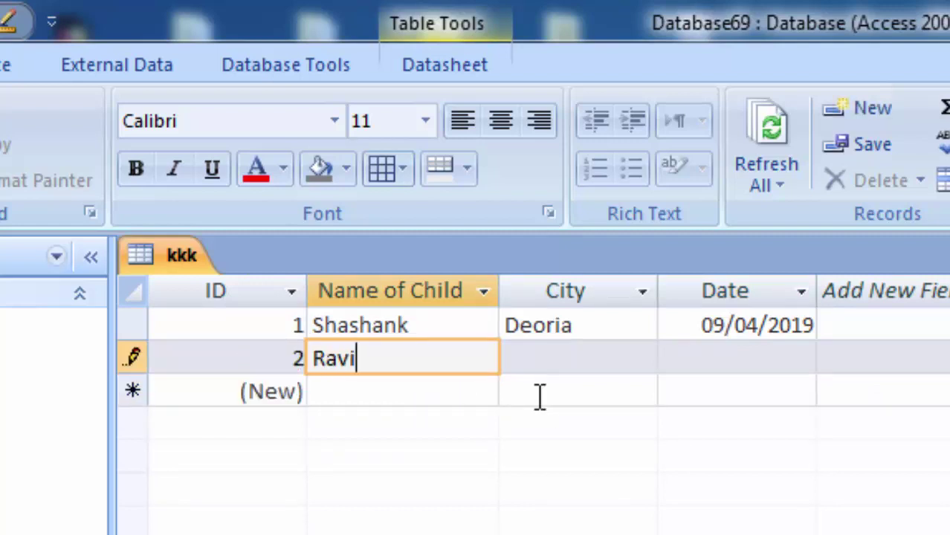
pyautogui.press('Tab')
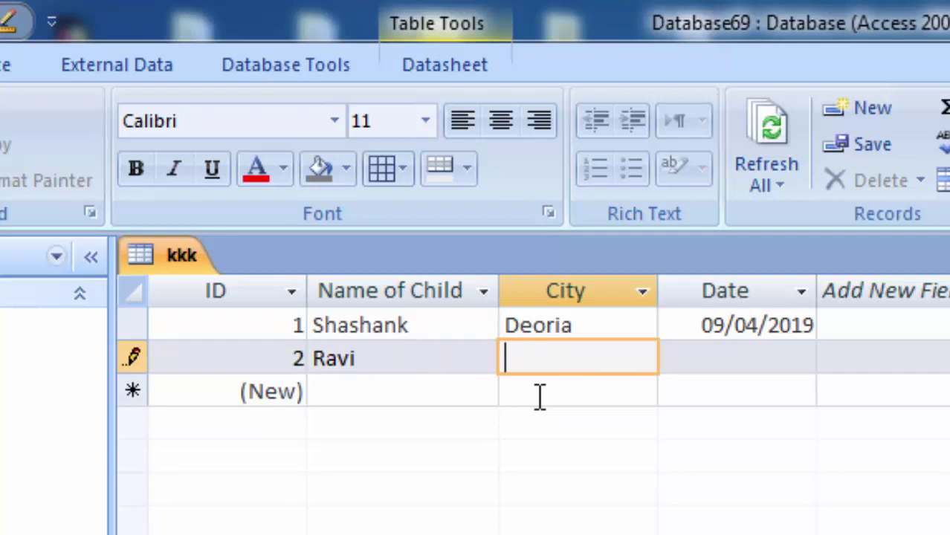
pyautogui.write('Luc')
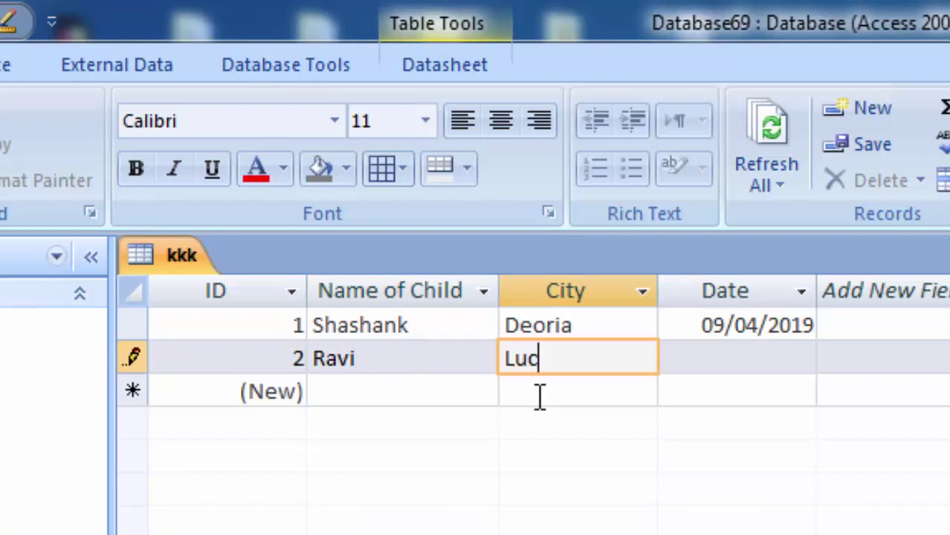
pyautogui.write('know')
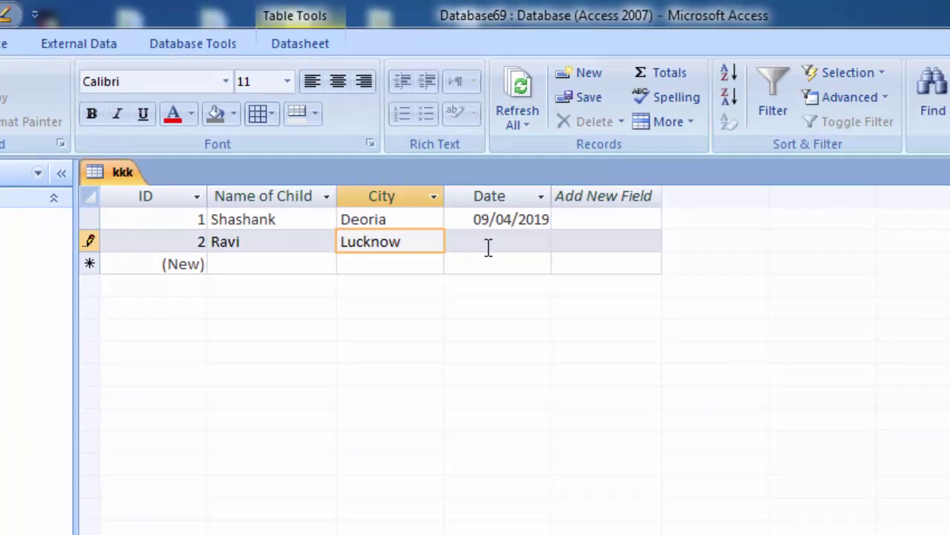
pyautogui.click(488, 244)
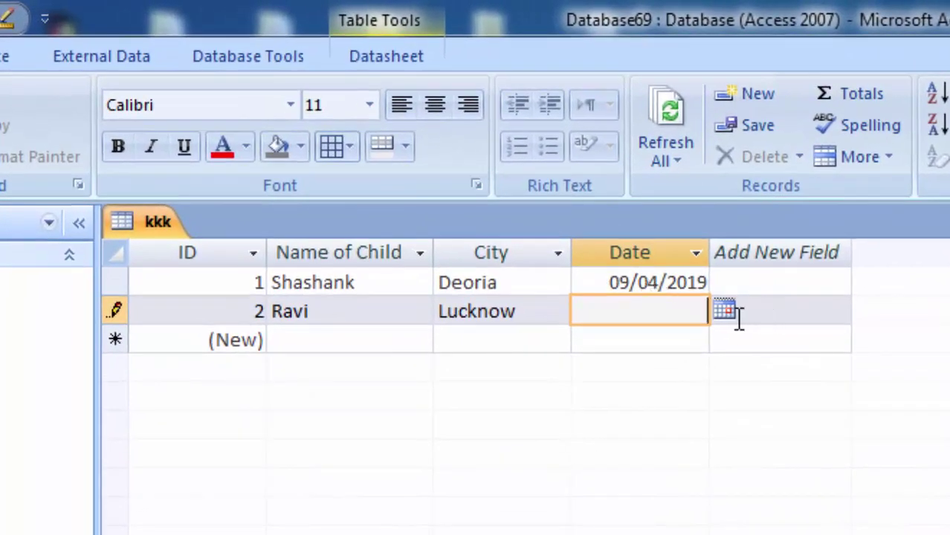
pyautogui.click(719, 309)
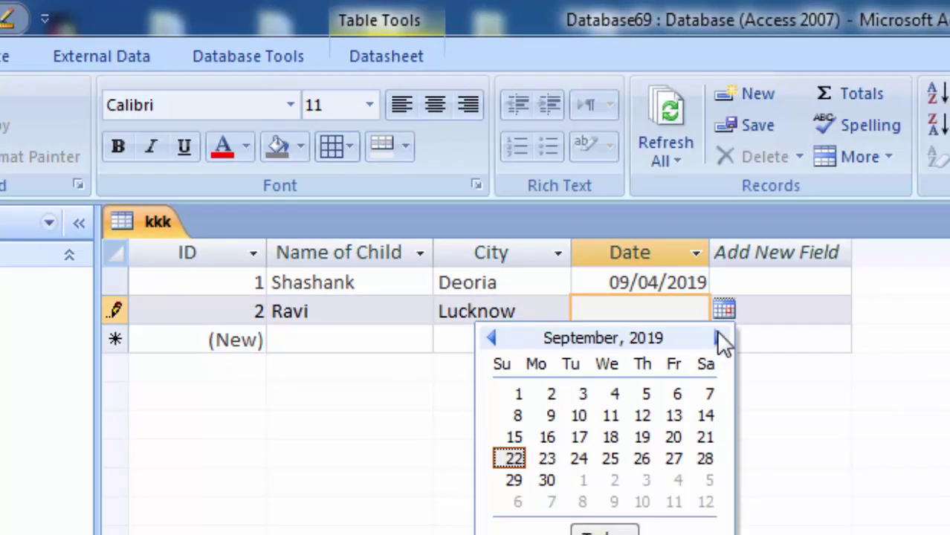
pyautogui.click(718, 338)
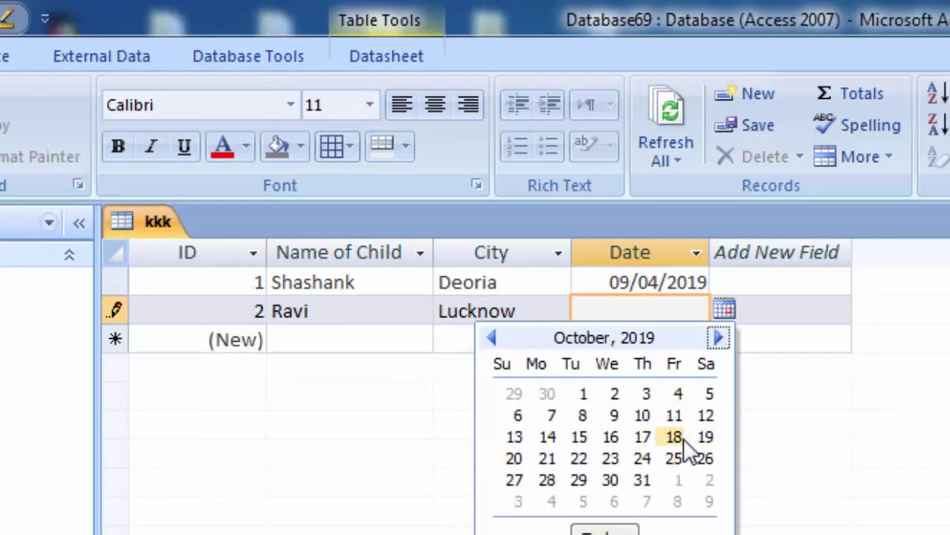
pyautogui.click(682, 438)
pyautogui.click(334, 343)
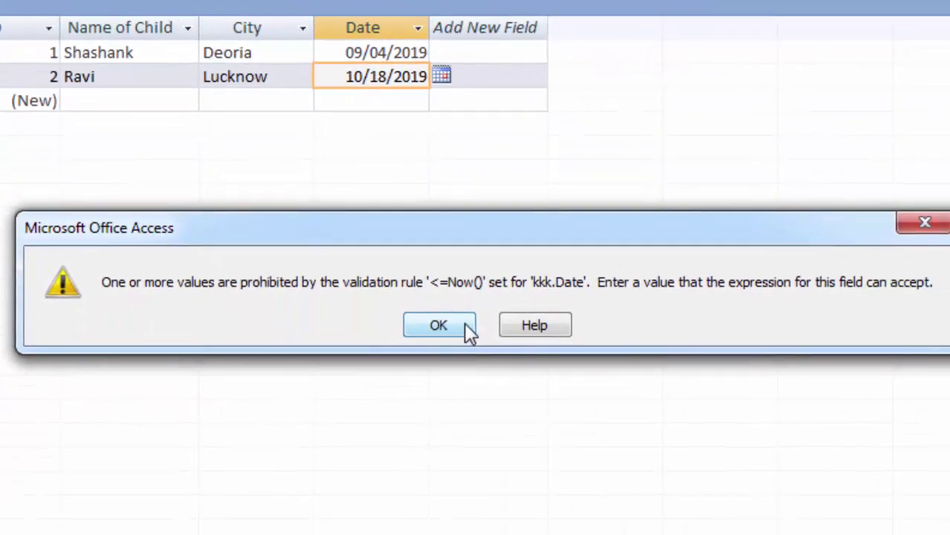
# Step: Dismiss the error, change the Lucknow record's date to 06/12/2019, and save the record
pyautogui.click(466, 327)
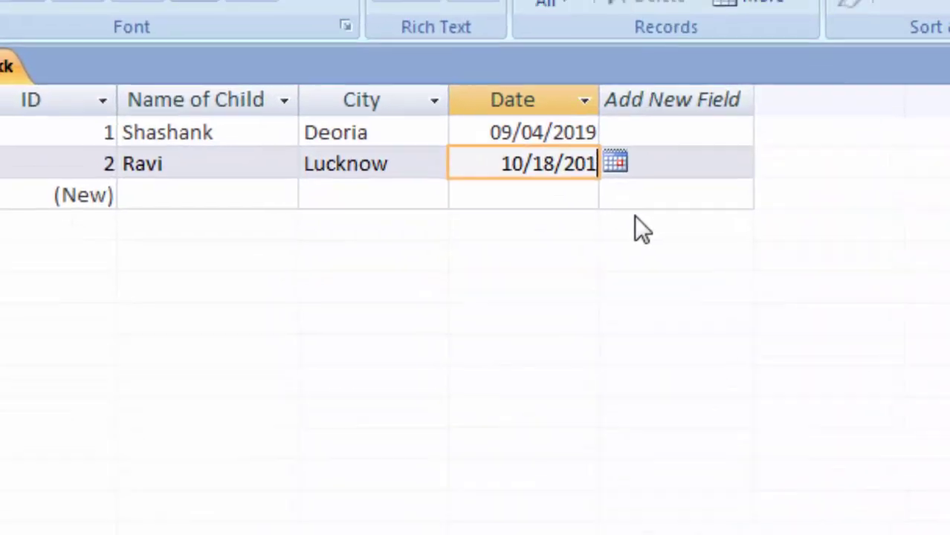
pyautogui.press('BackSpace')
pyautogui.press('BackSpace')
pyautogui.press('BackSpace')
pyautogui.press('BackSpace')
pyautogui.press('BackSpace')
pyautogui.press('BackSpace')
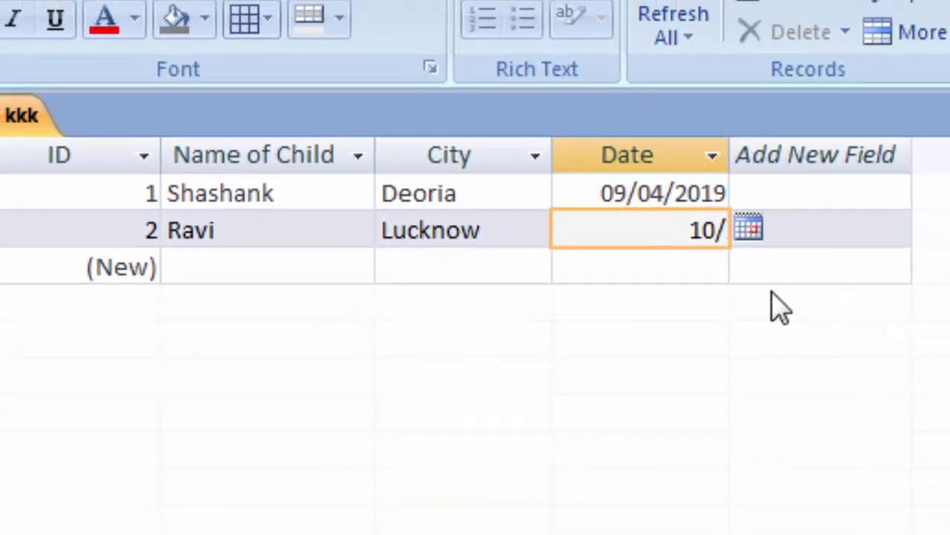
pyautogui.press('BackSpace')
pyautogui.press('BackSpace')
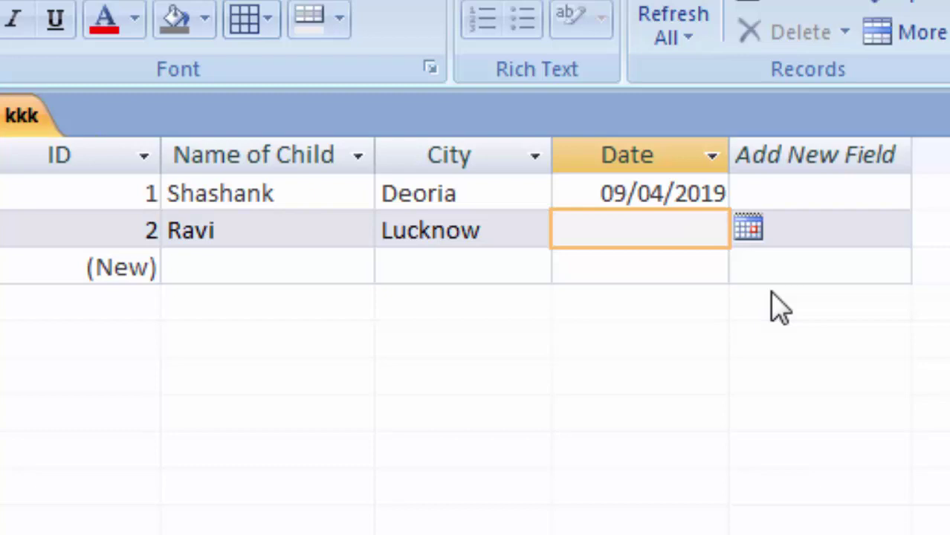
pyautogui.click(750, 235)
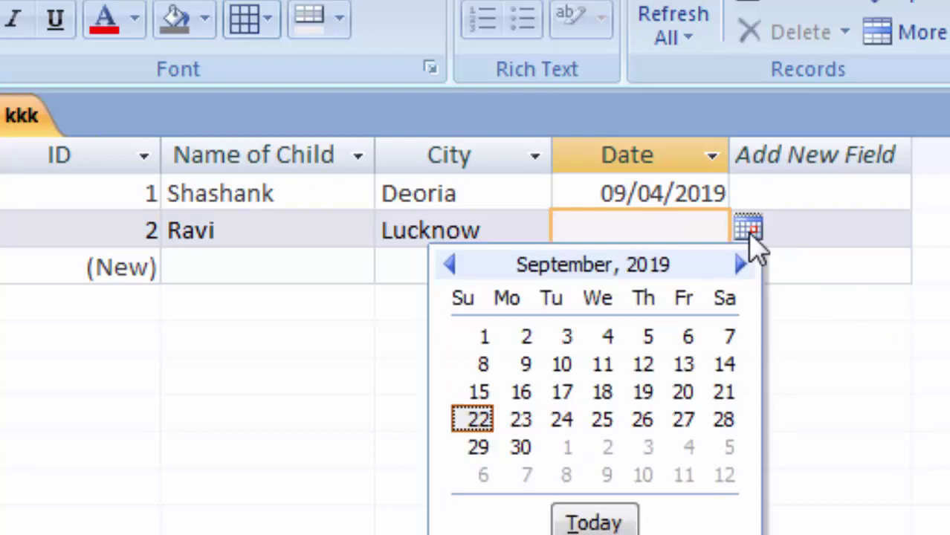
pyautogui.click(450, 265)
pyautogui.click(450, 265)
pyautogui.click(450, 266)
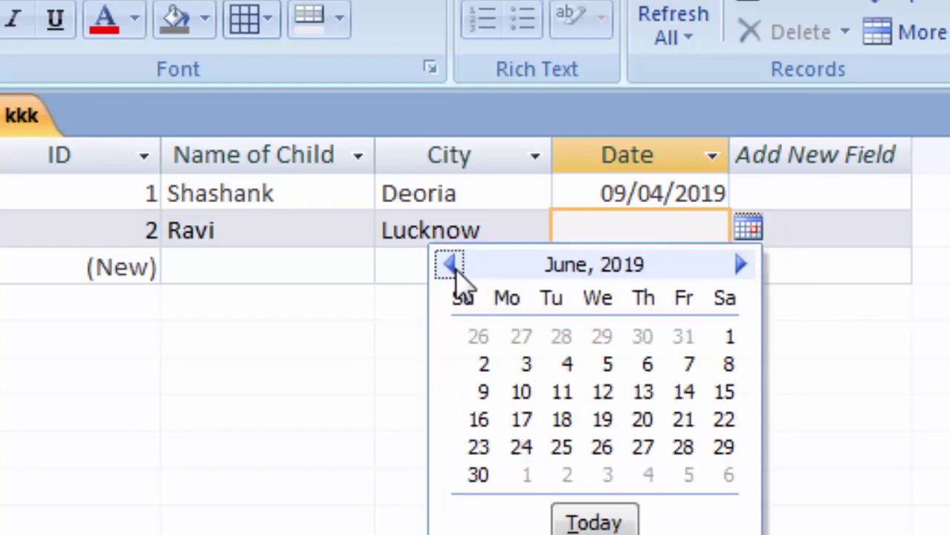
pyautogui.click(605, 395)
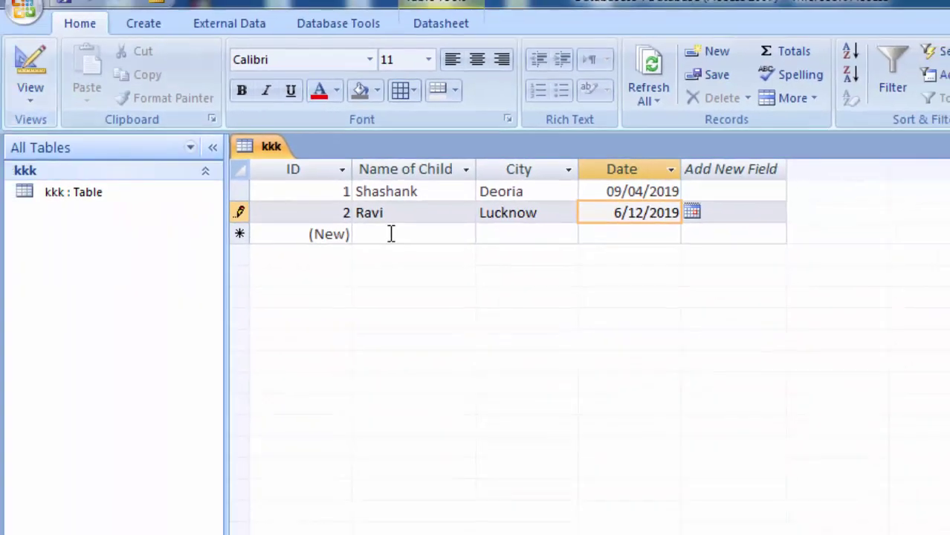
pyautogui.click(391, 233)
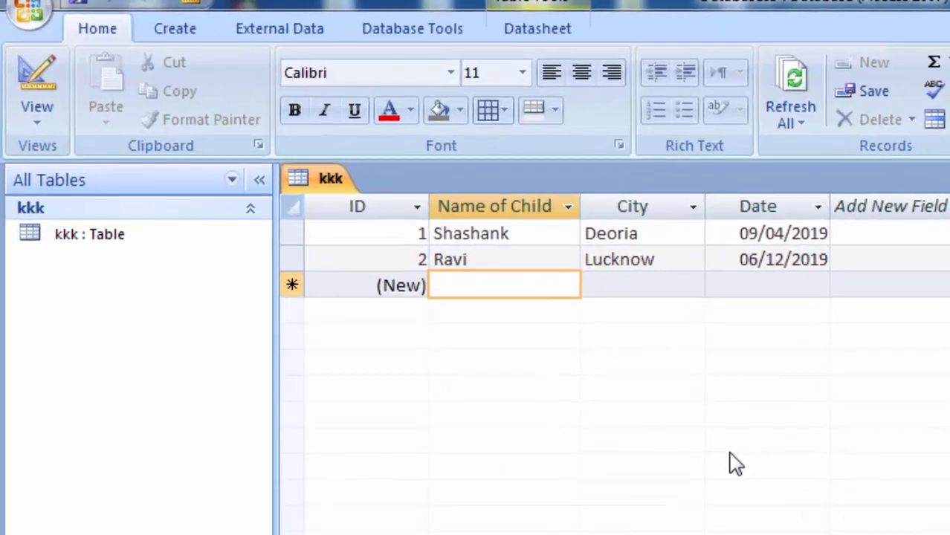
# Step: Enter the third child's name and the city Varansi
pyautogui.write('Yuvi')
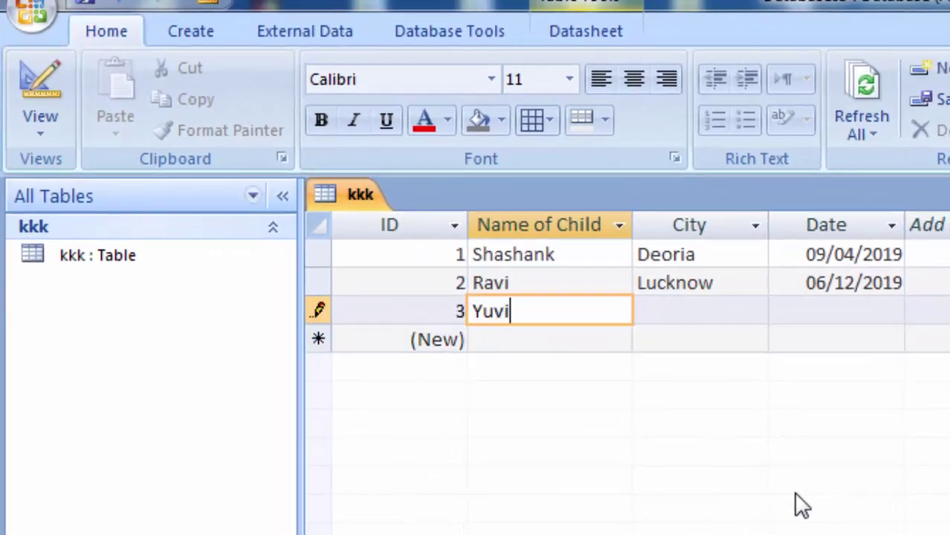
pyautogui.press('Tab')
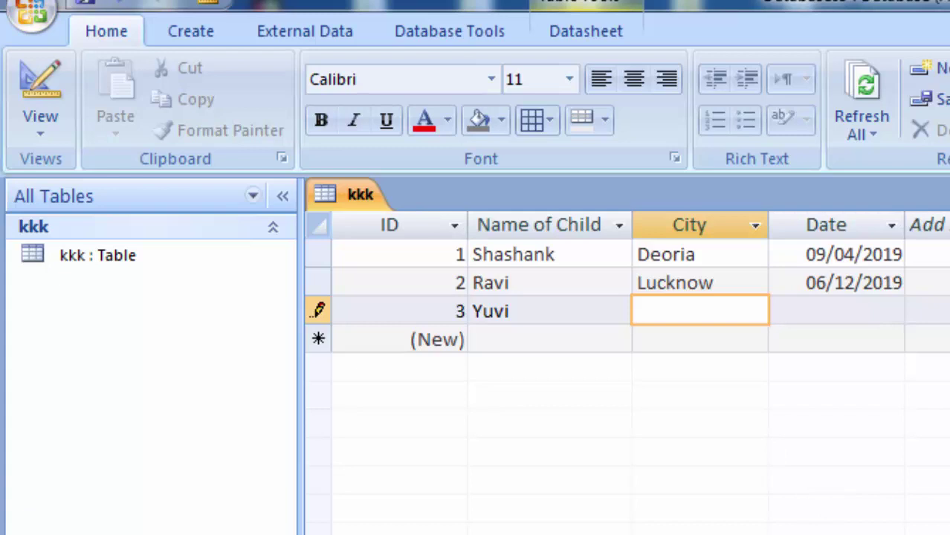
pyautogui.write('Vara')
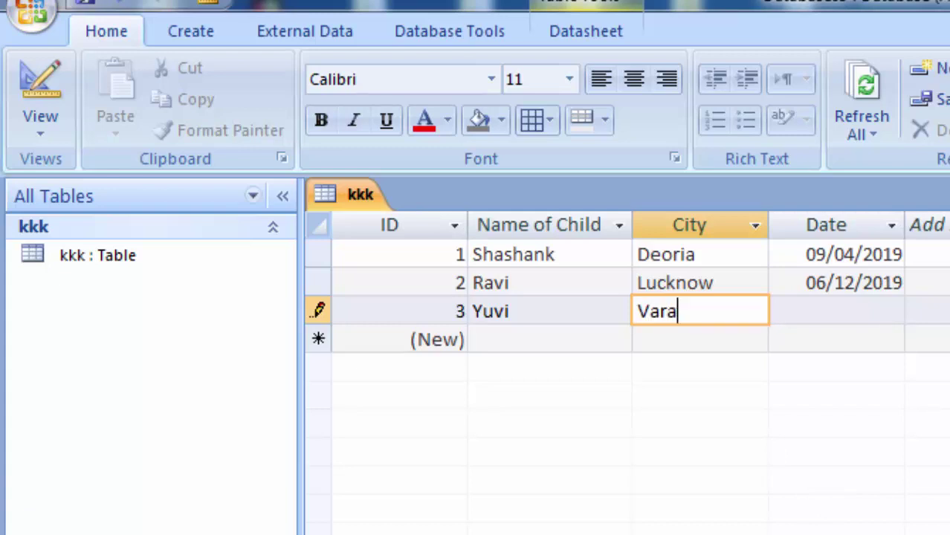
pyautogui.write('nd')
pyautogui.press('BackSpace')
pyautogui.write('s')
pyautogui.write('i')
pyautogui.press('Tab')
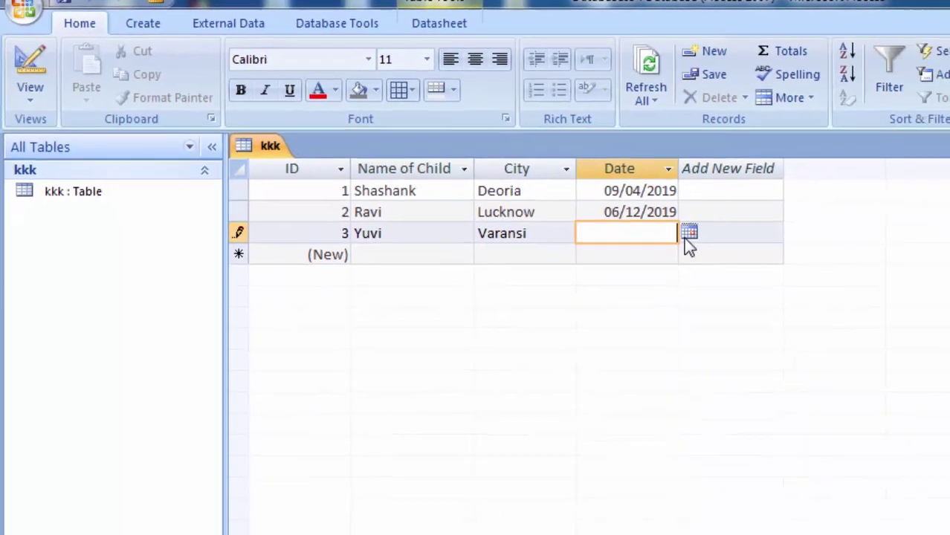
# Step: Pick 1 December 2019 as its date and try saving, triggering the validation error
pyautogui.click(619, 210)
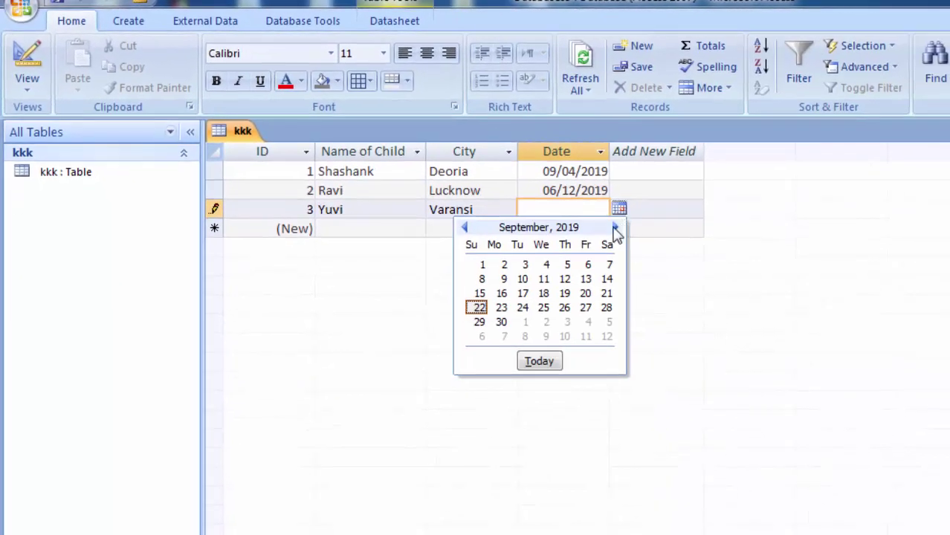
pyautogui.click(615, 228)
pyautogui.click(615, 227)
pyautogui.click(614, 228)
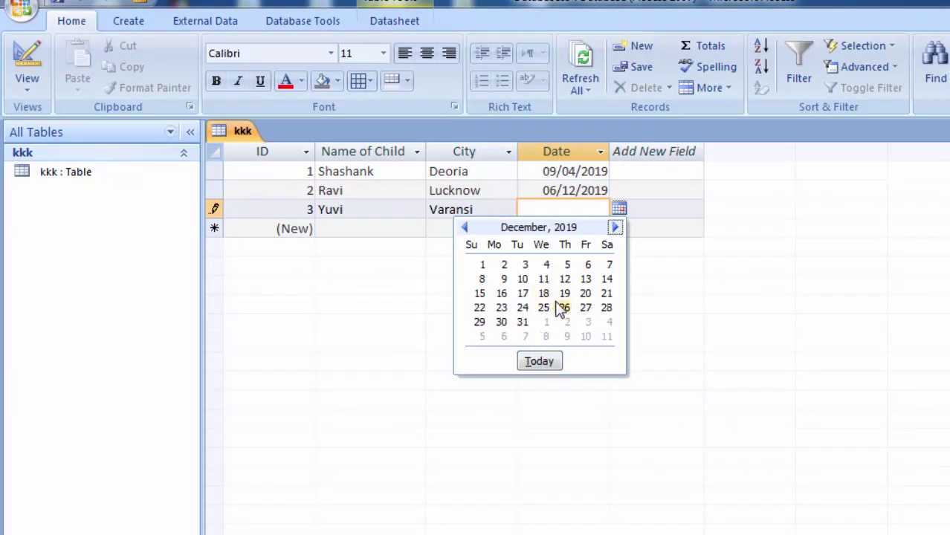
pyautogui.click(481, 265)
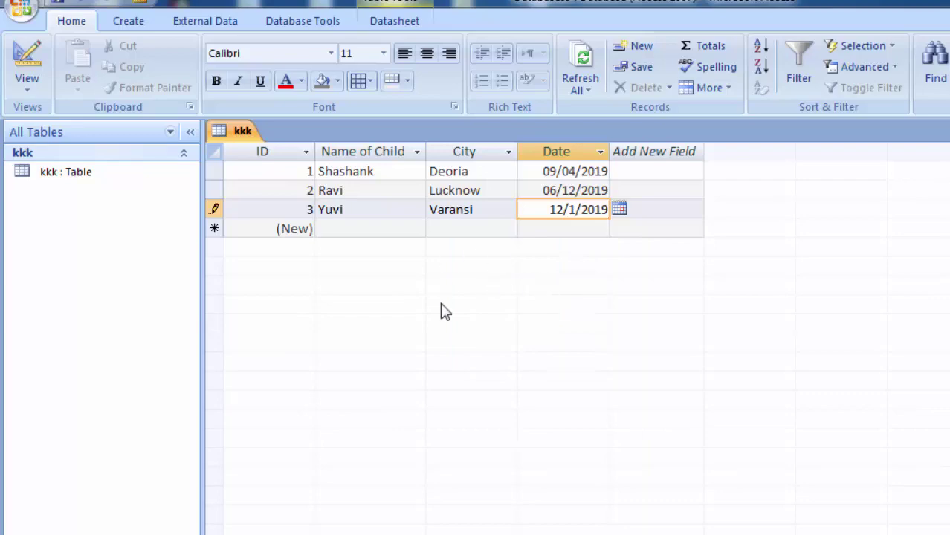
pyautogui.click(354, 227)
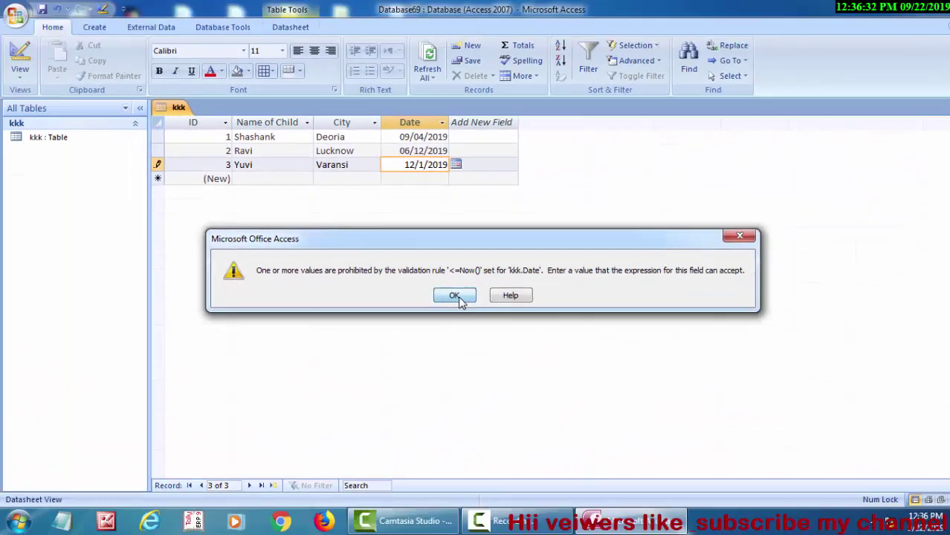
# Step: Dismiss the '<=Now()' validation error message with OK
pyautogui.click(456, 296)
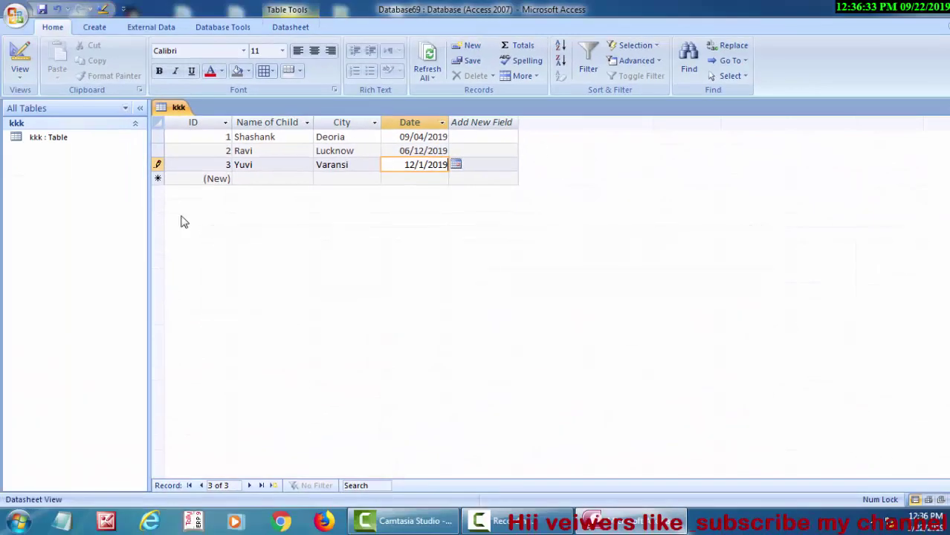